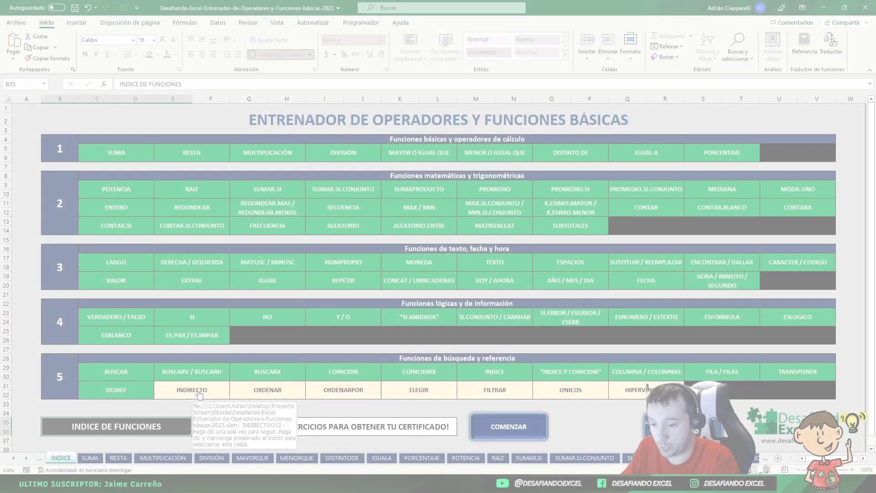
- Go to the FUNCIÓN INDIRECTO sheet from the Funciones de búsqueda y referencia index
left_click(199, 394)
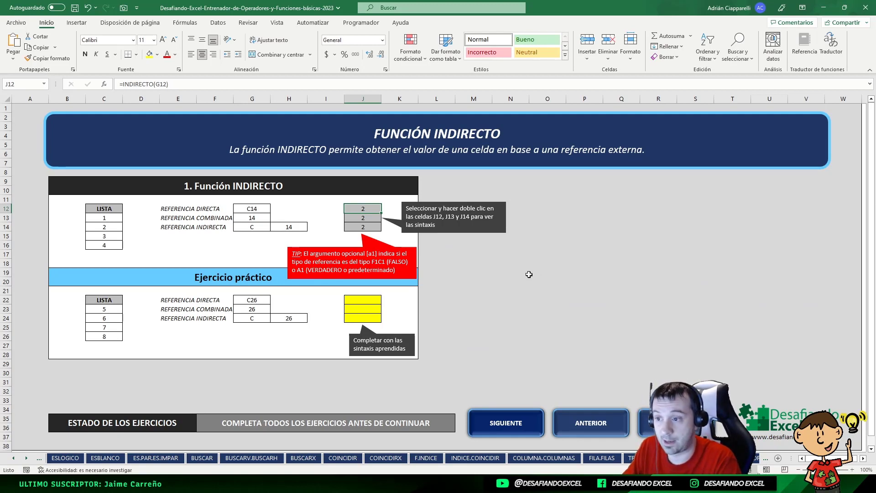
left_click(101, 208)
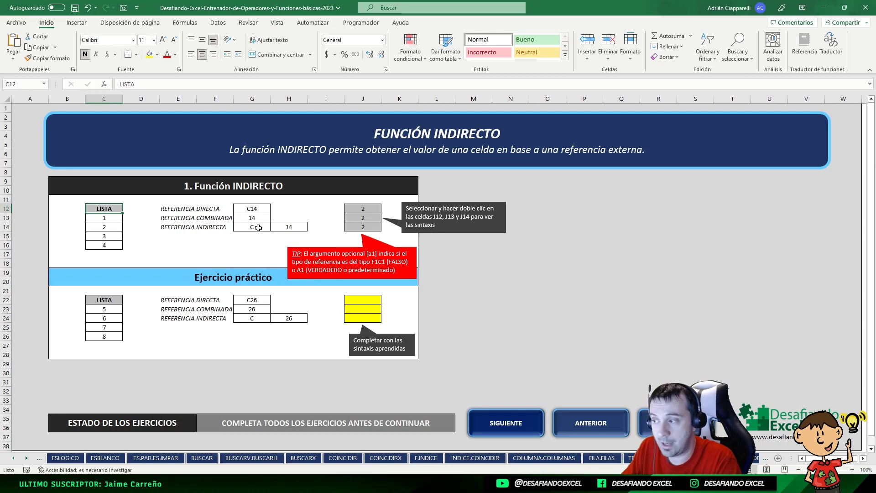
left_click(259, 209)
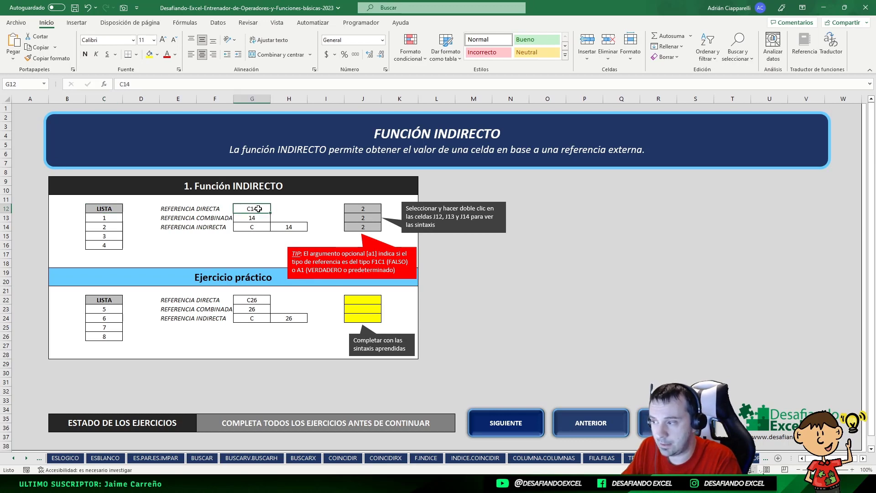
double_click(360, 208)
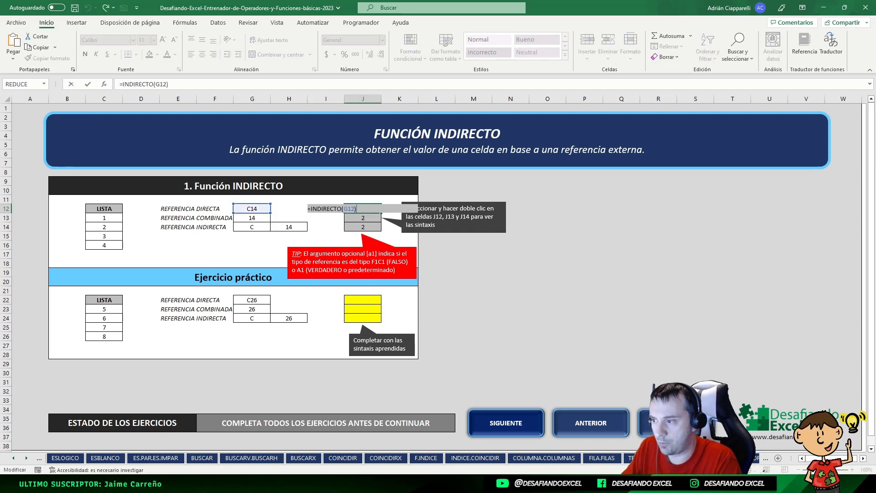
double_click(350, 208)
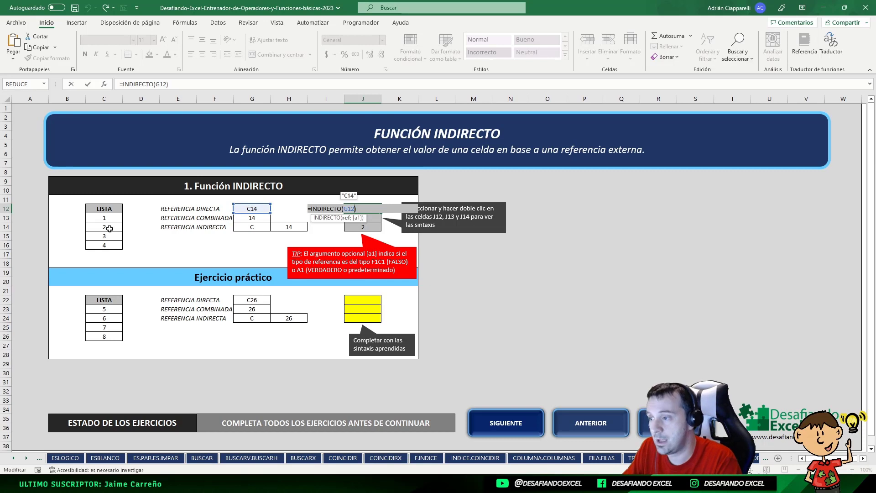
key("Return")
left_click(360, 208)
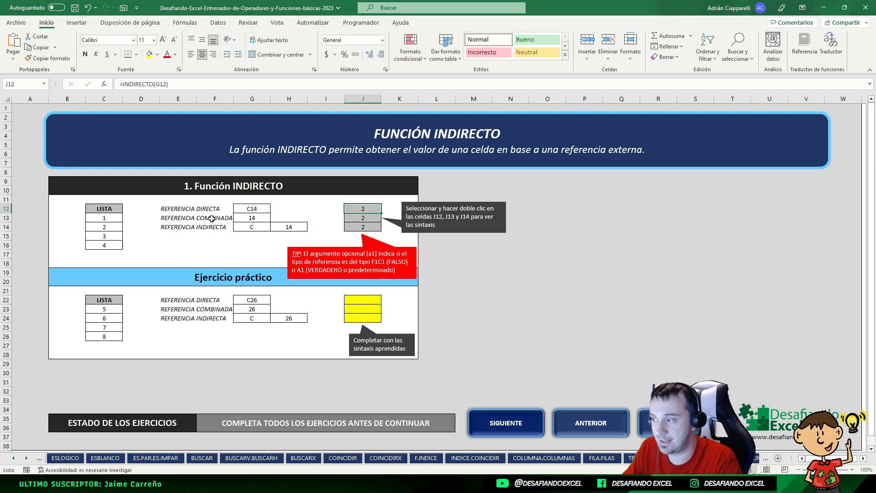
left_click(106, 226)
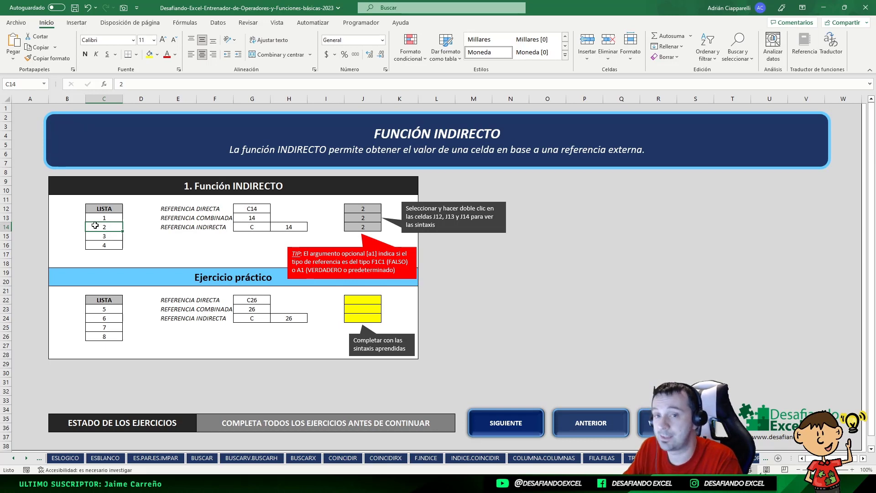
left_click(239, 208)
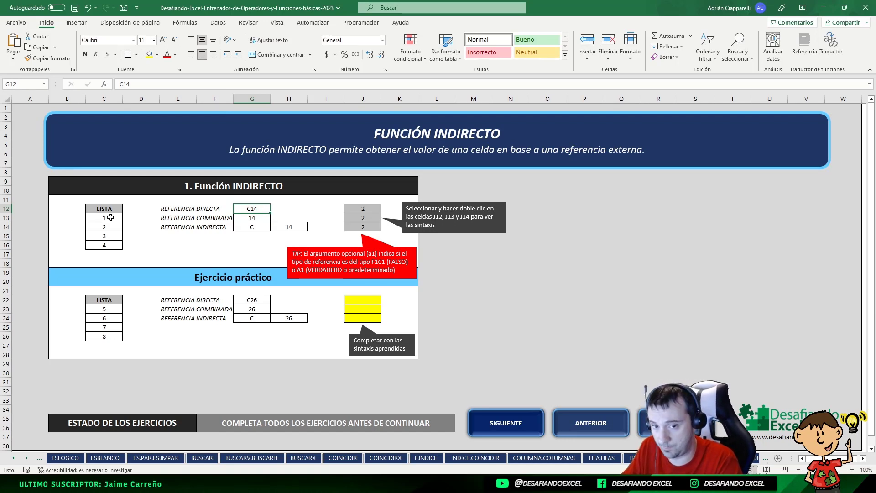
left_click(175, 217)
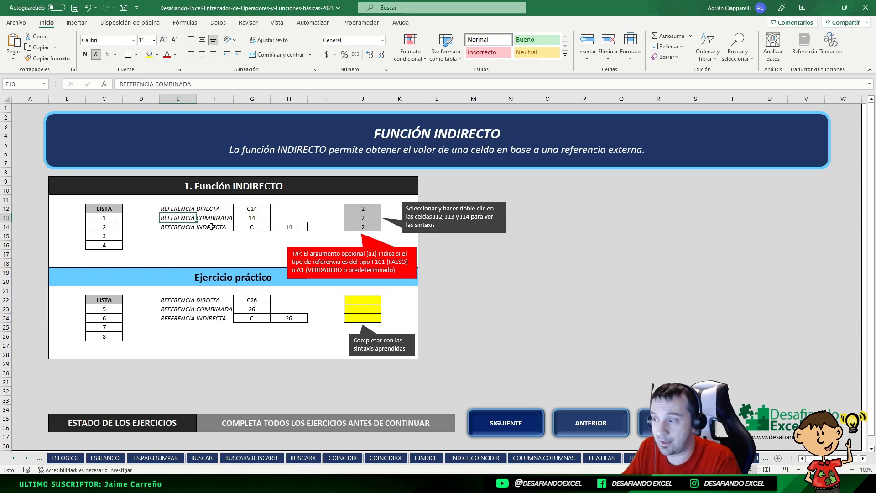
left_click(263, 217)
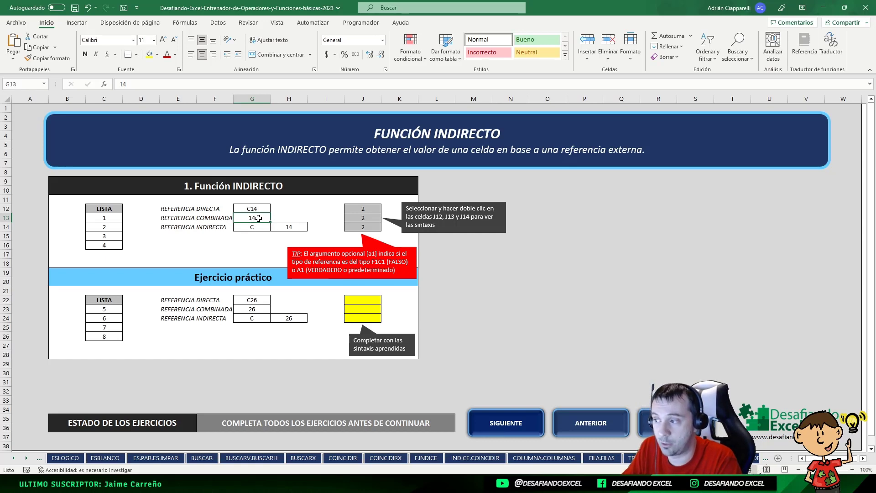
double_click(371, 218)
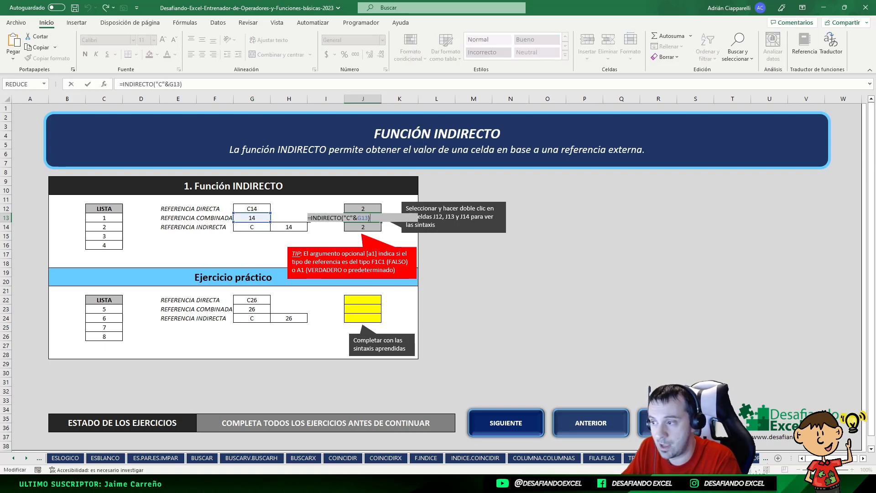
left_click(338, 218)
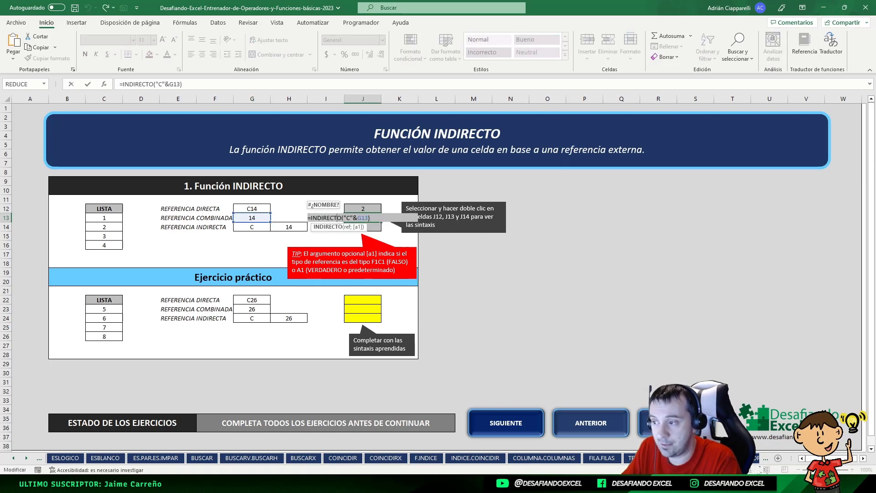
double_click(348, 217)
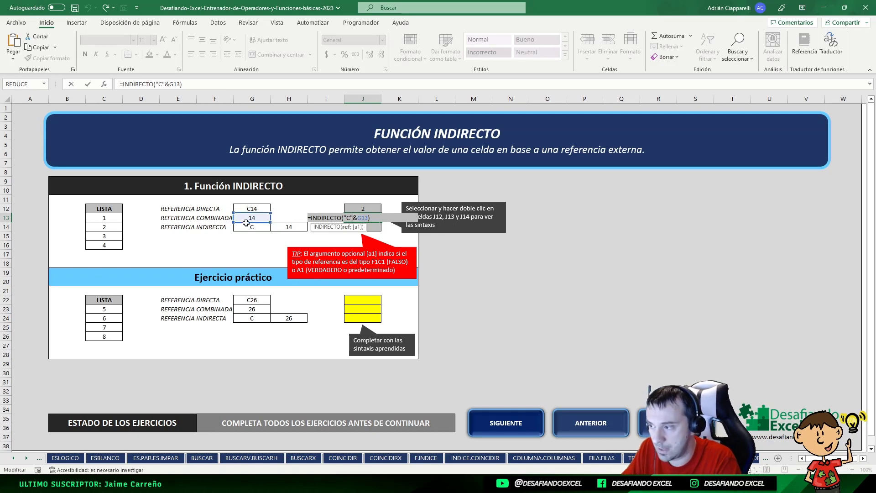
key("Escape")
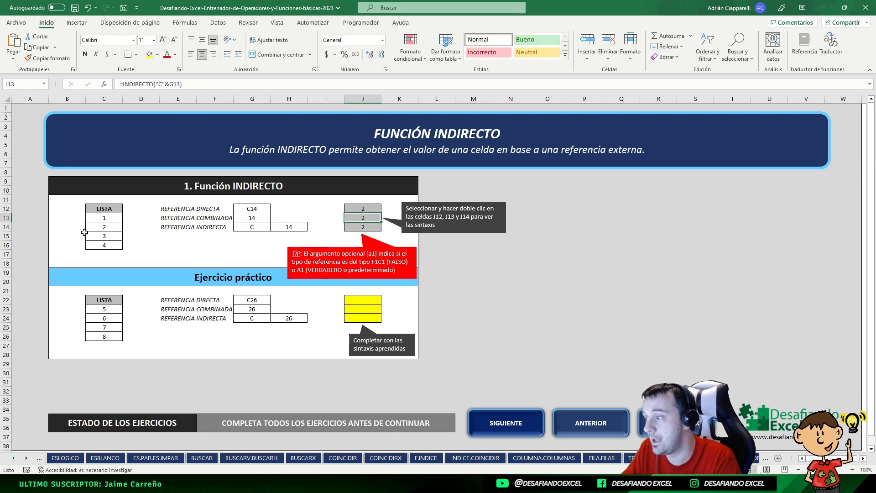
left_click(117, 227)
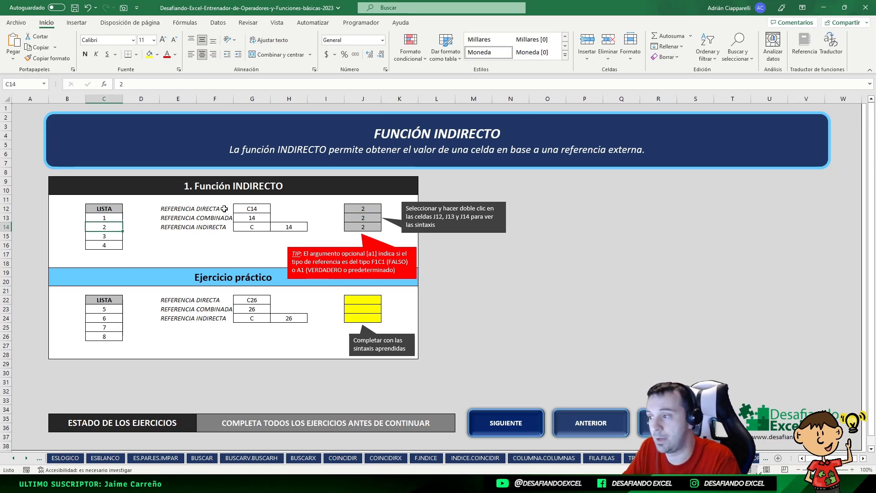
left_click(362, 218)
left_click(254, 210)
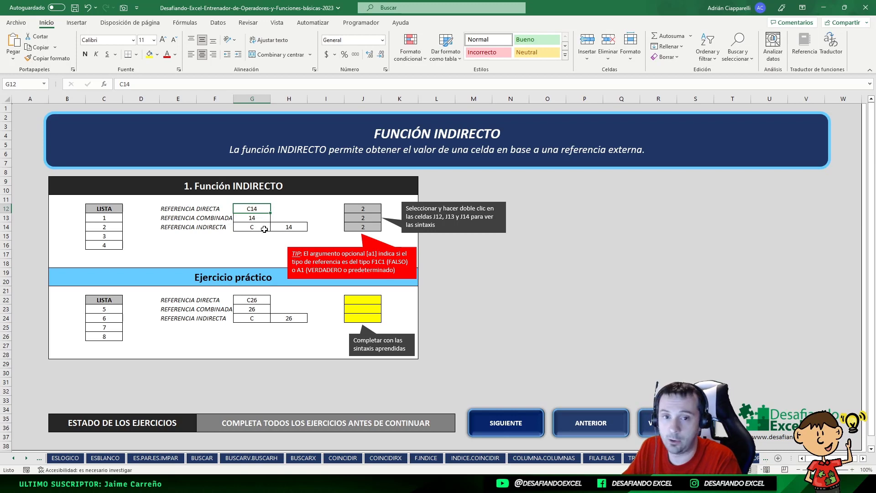
key("Down")
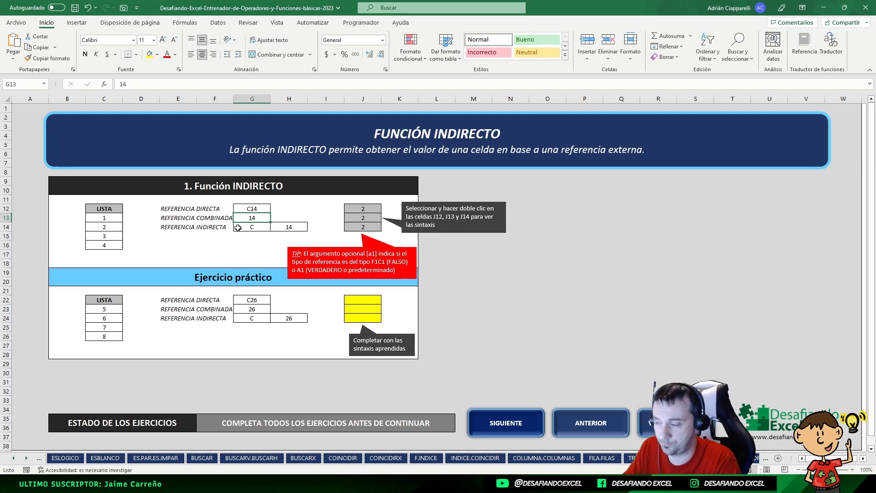
left_click_drag(265, 227, 289, 227)
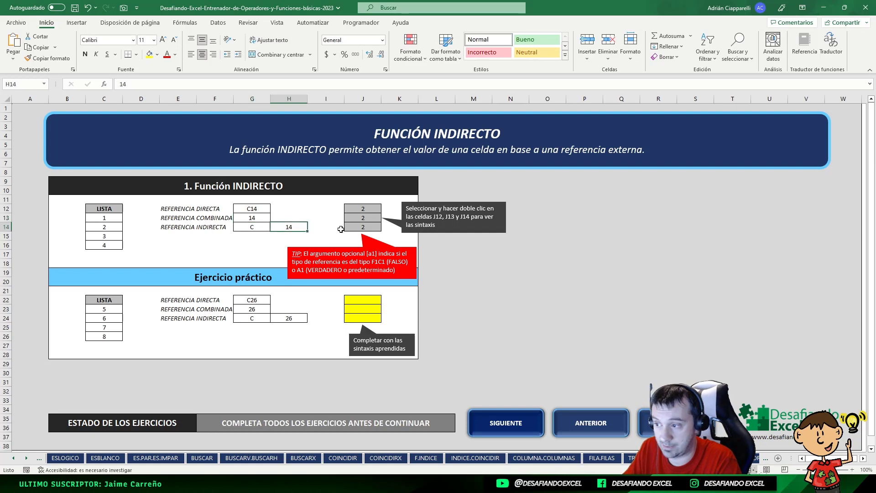
left_click(367, 229)
double_click(367, 229)
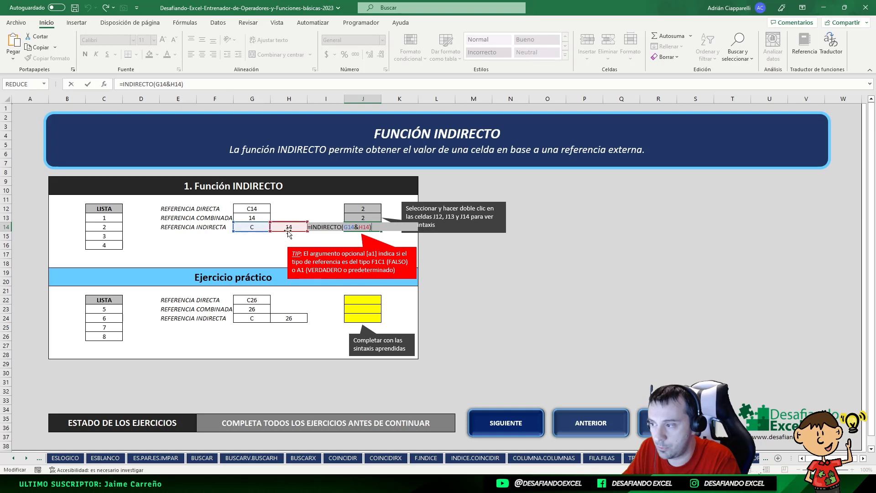
key("Escape")
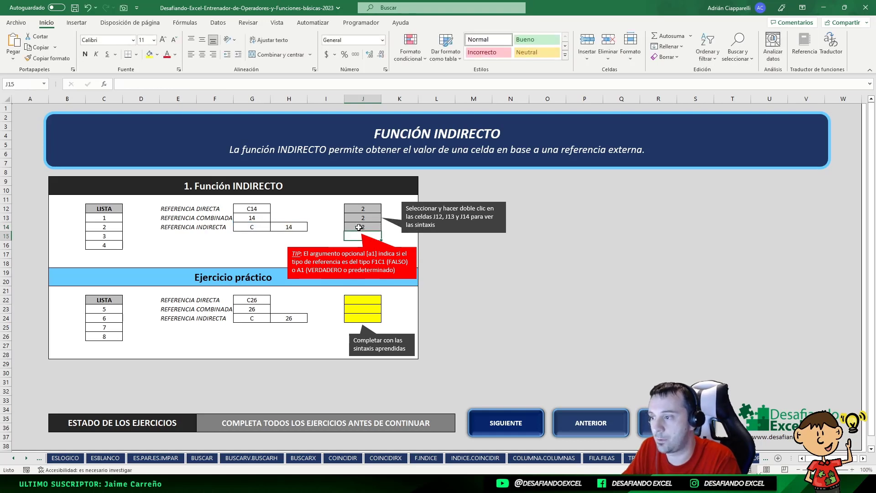
left_click(109, 225)
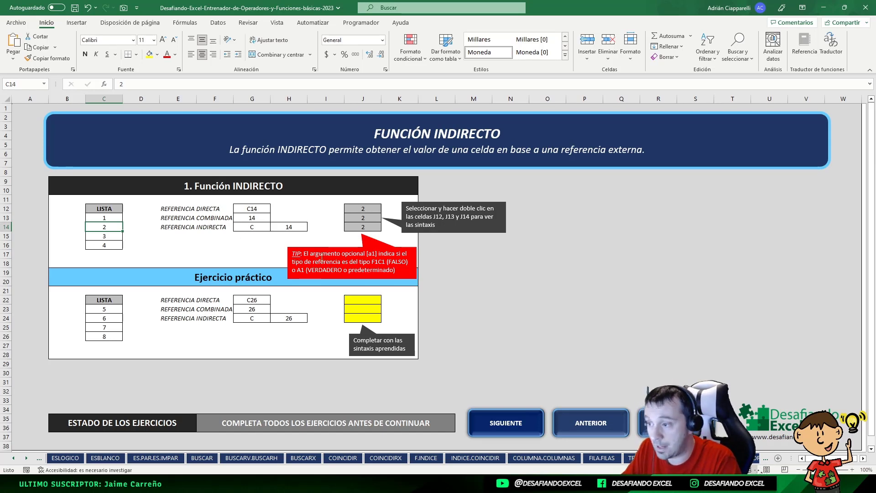
left_click(367, 224)
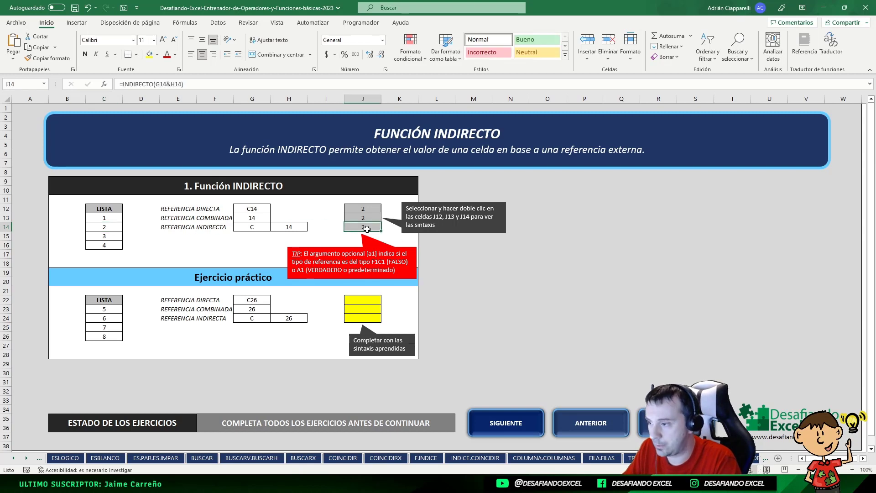
double_click(367, 227)
left_click(182, 84)
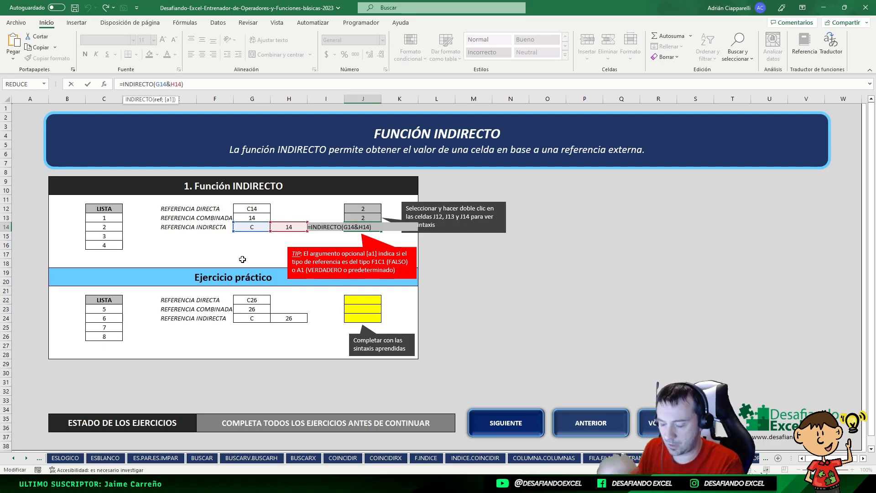
key("Return")
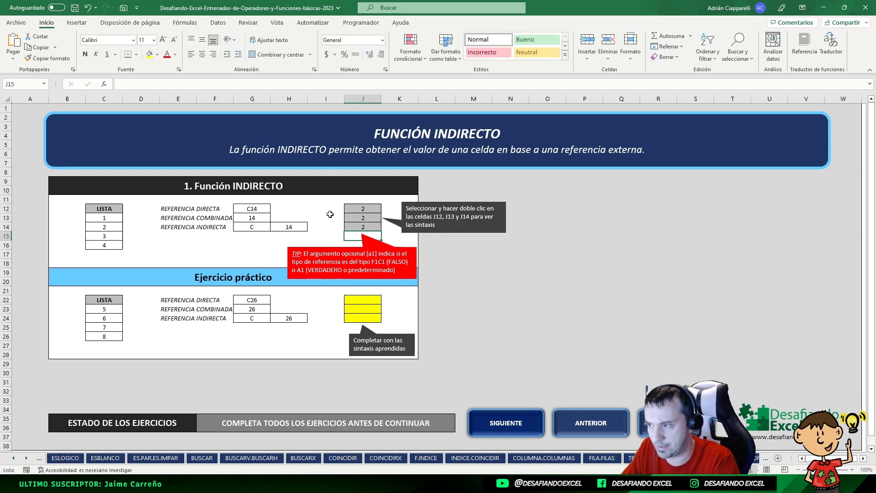
left_click(367, 228)
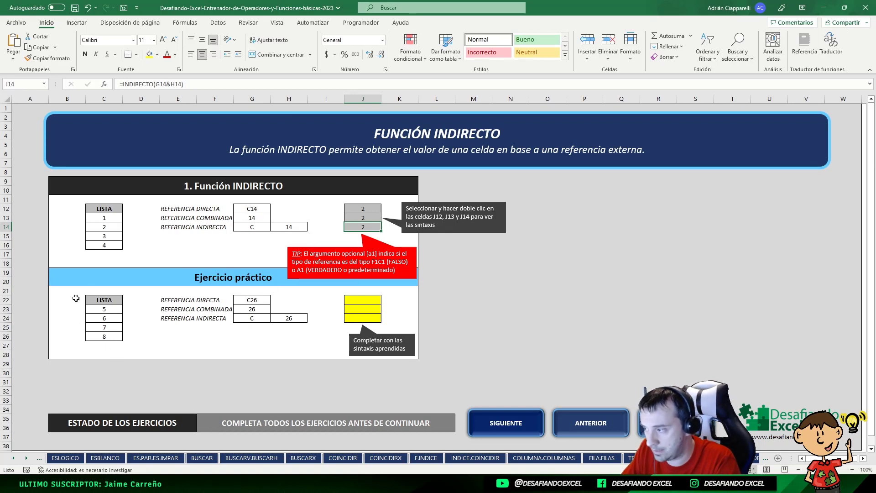
- Enter =INDIRECTO(G22) in J22 so it returns 8 from C26
left_click(362, 298)
type("=IN")
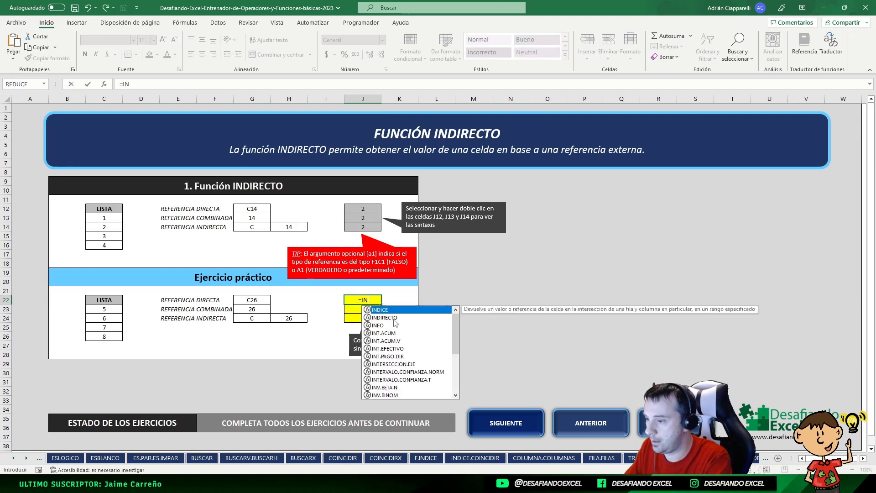
type("DIRECTO(")
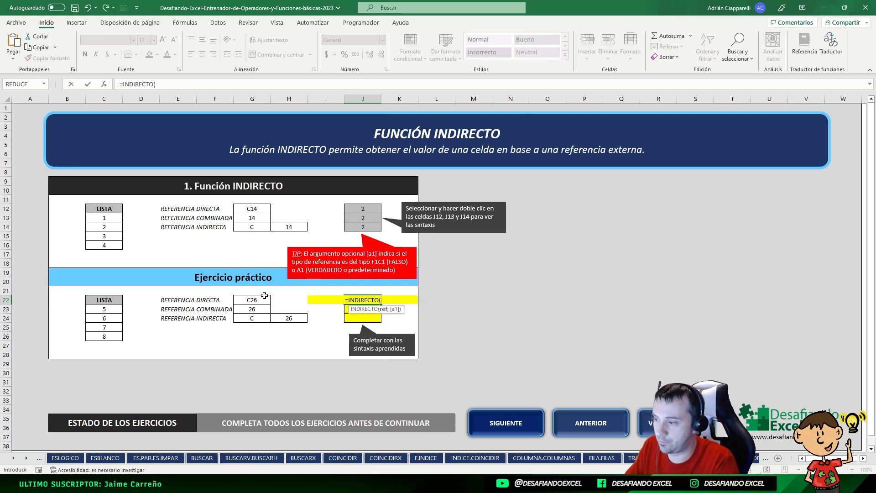
left_click(252, 301)
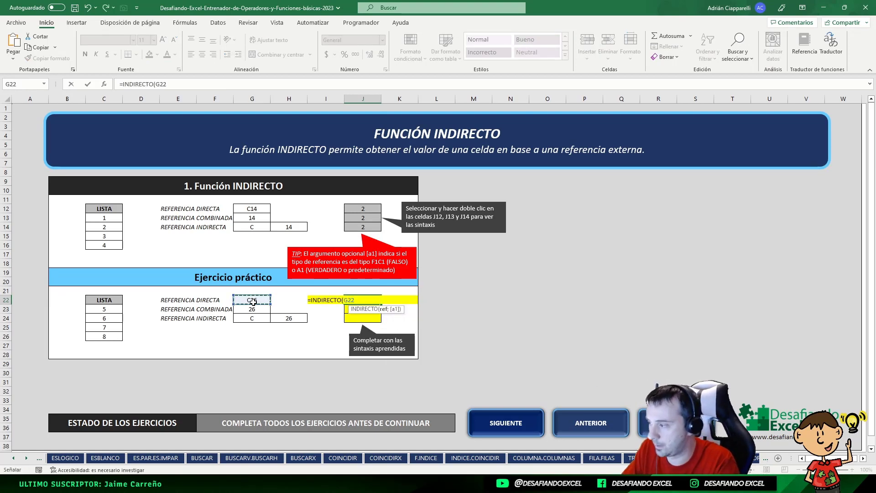
type(")")
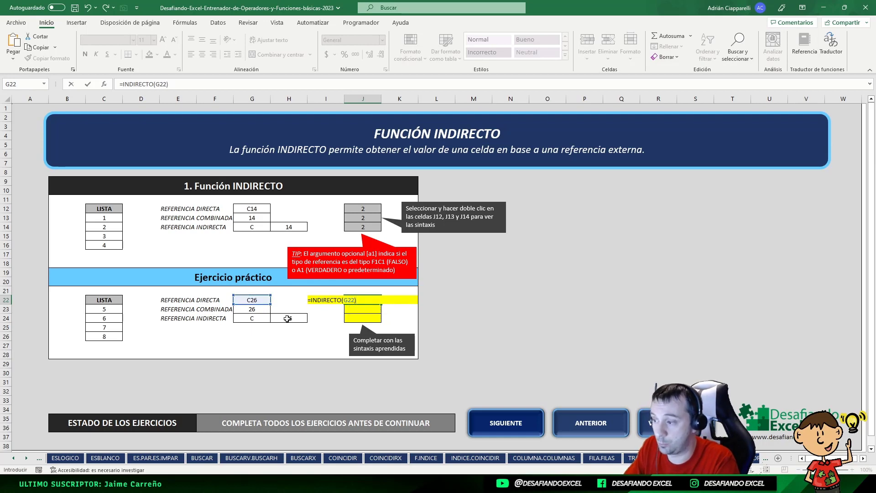
key("Return")
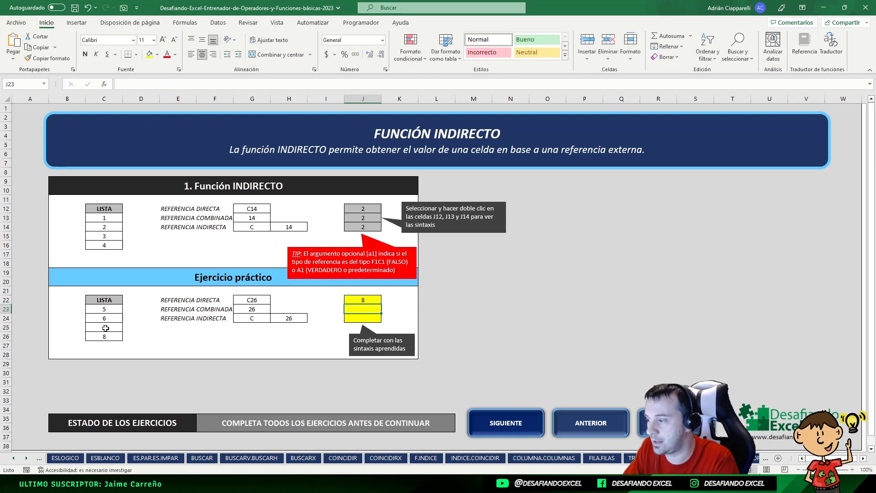
left_click(365, 300)
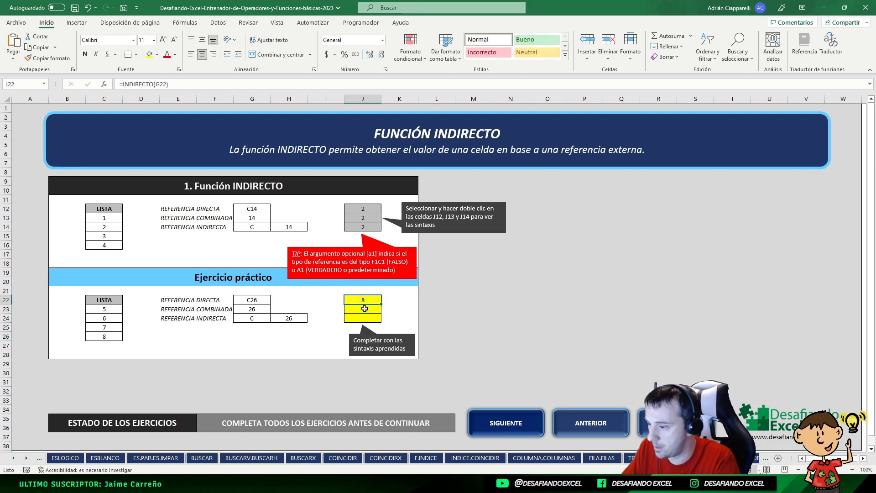
- Enter =INDIRECTO("C"&G23) in J23 so it also returns 8
left_click(366, 309)
type("=INDI")
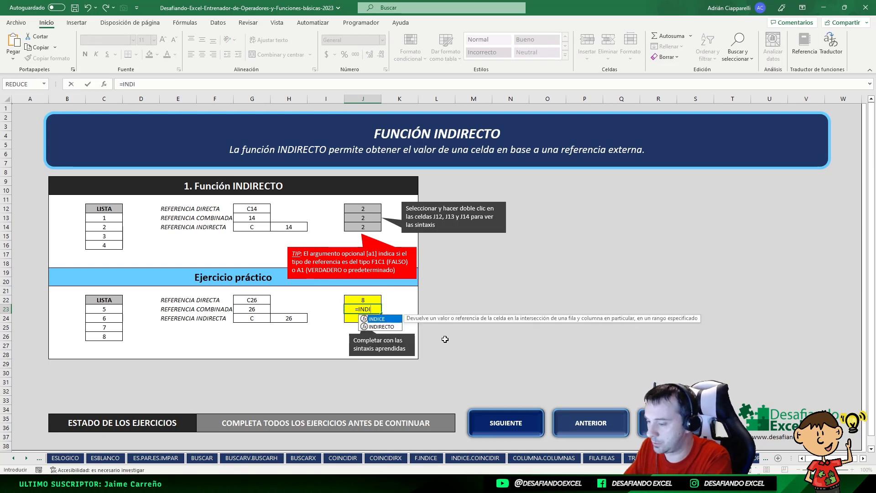
type("RECTO(2")
key("BackSpace")
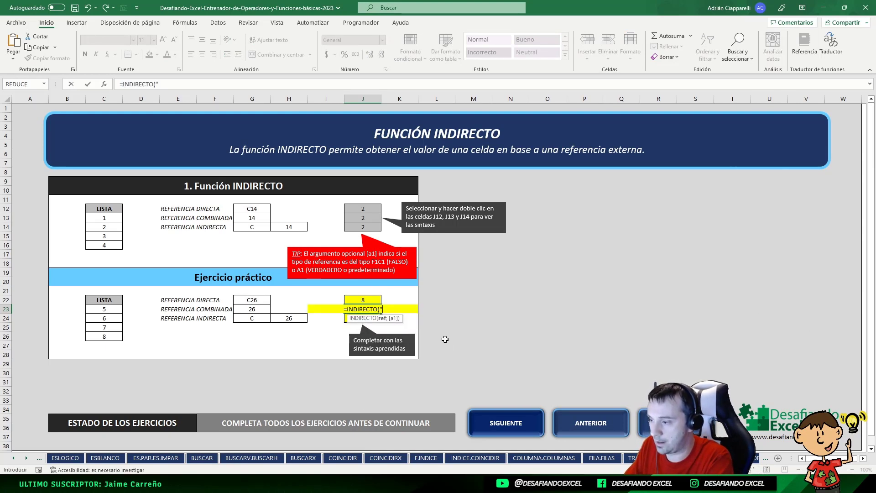
type("\"C\"&")
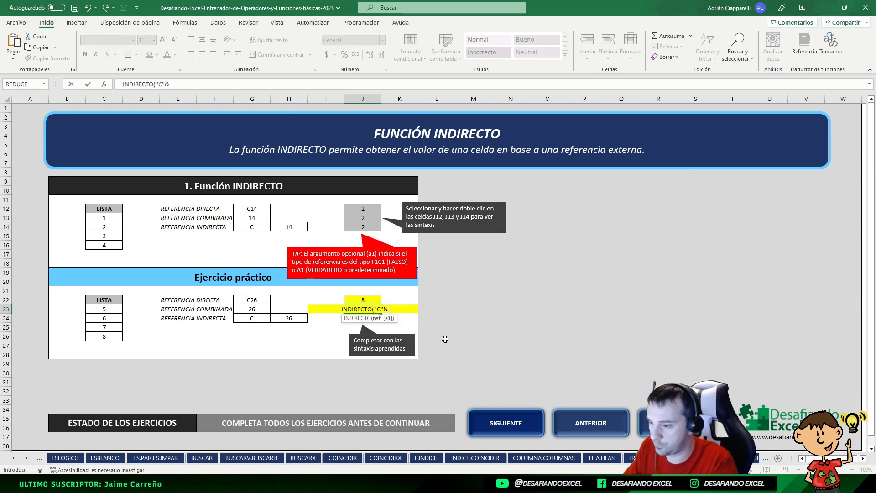
left_click(267, 310)
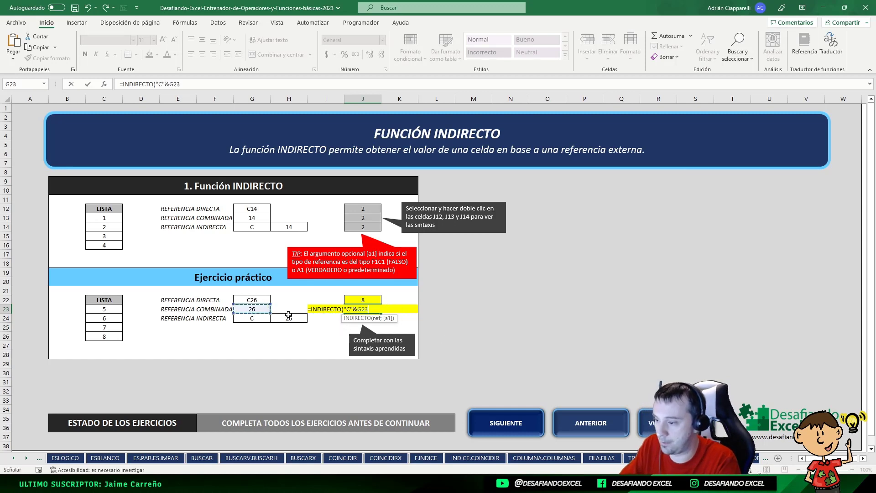
type(")")
key("Return")
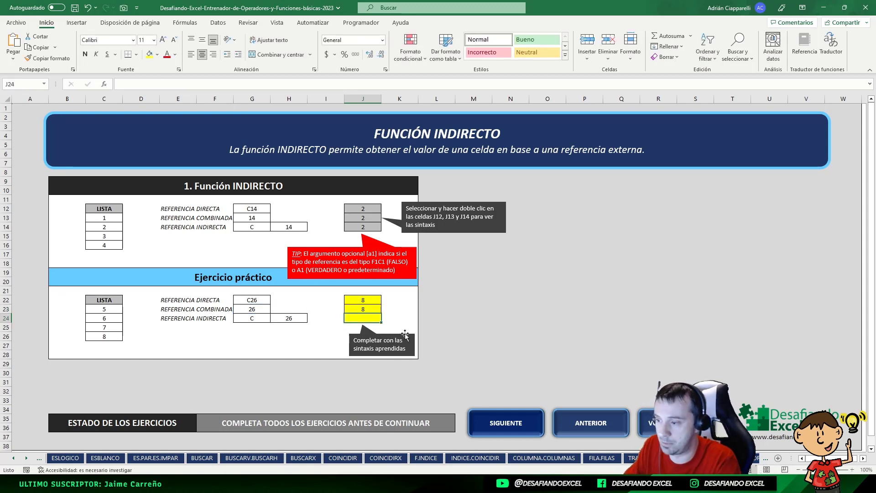
key("Up")
- Enter =INDIRECTO(G24&H24) in J24, returning 8 and triggering the ¡PERFECTO! message
left_click(365, 318)
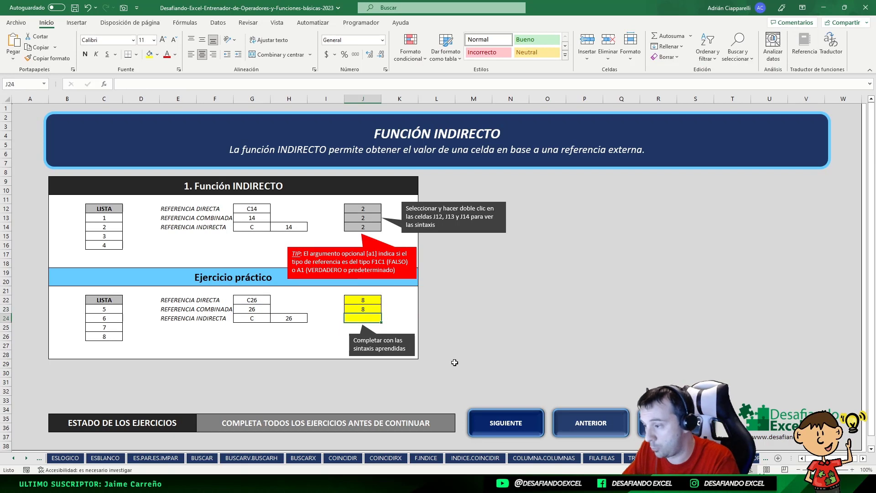
type("=INDIRECO")
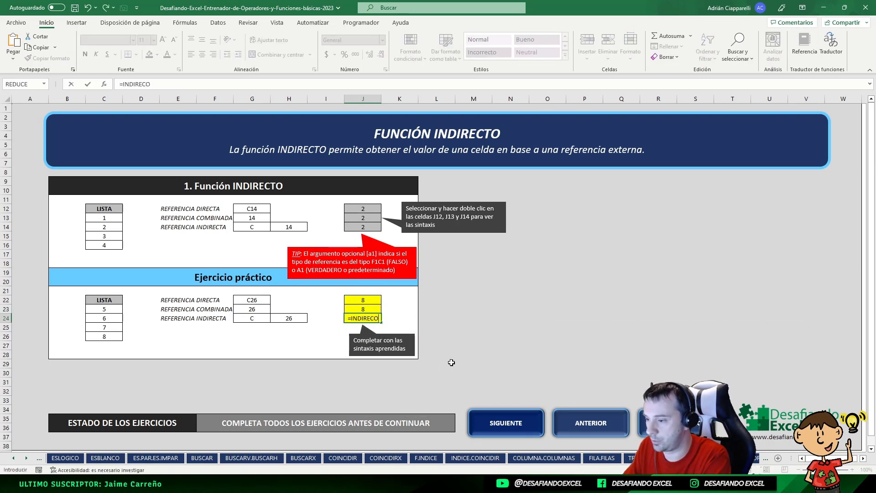
key("BackSpace")
type("TO")
key("Tab")
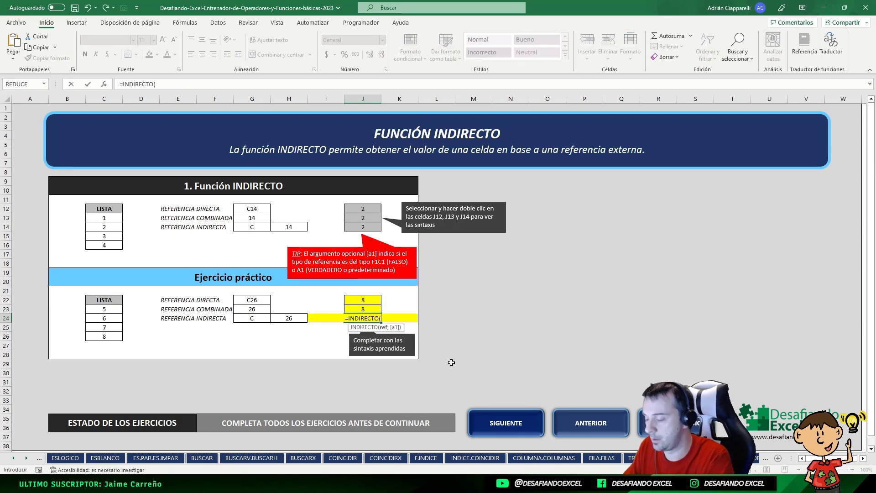
left_click(236, 314)
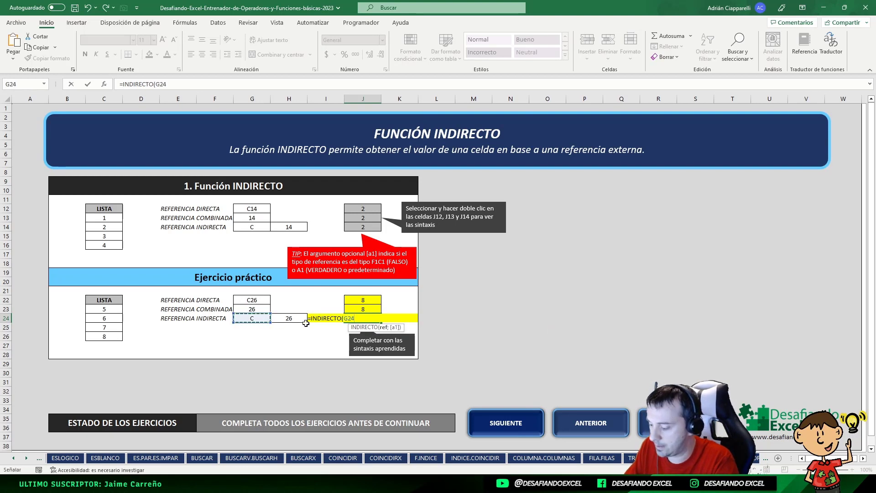
type("&")
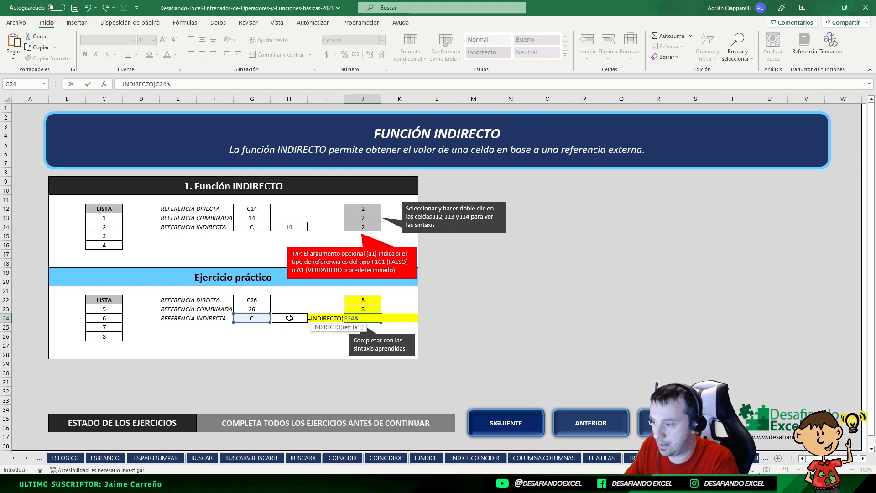
left_click(288, 319)
type(")")
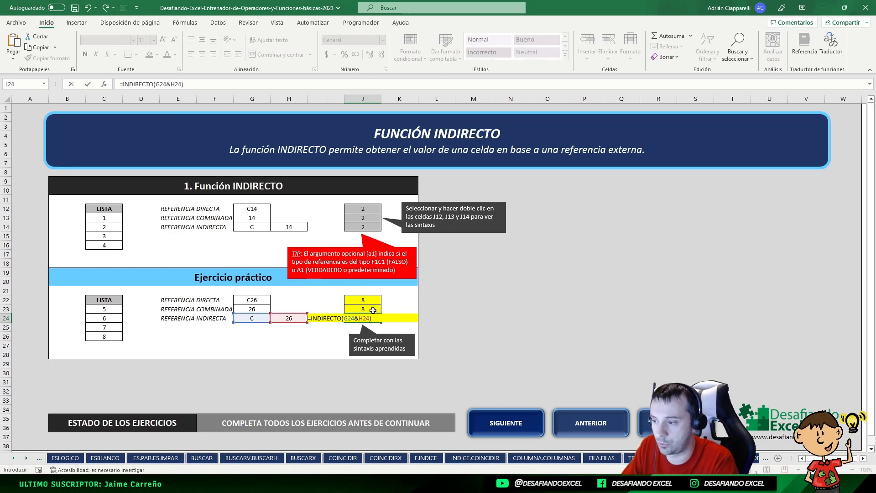
key("ctrl+Return")
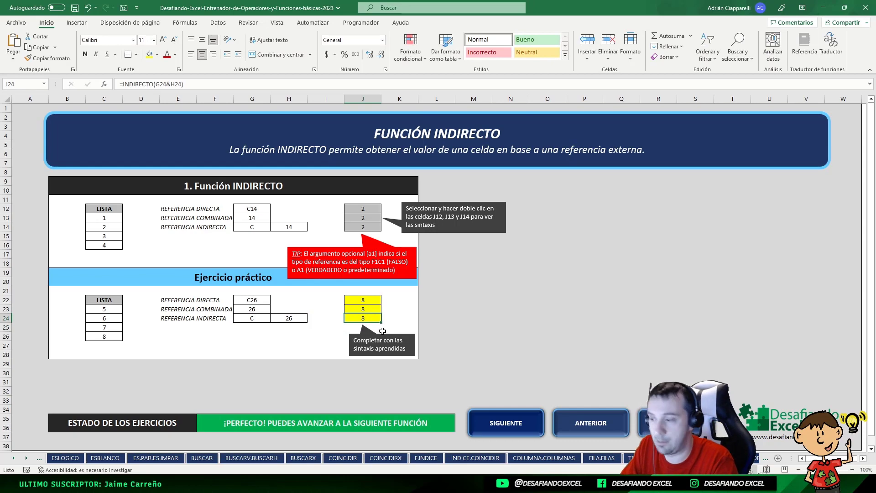